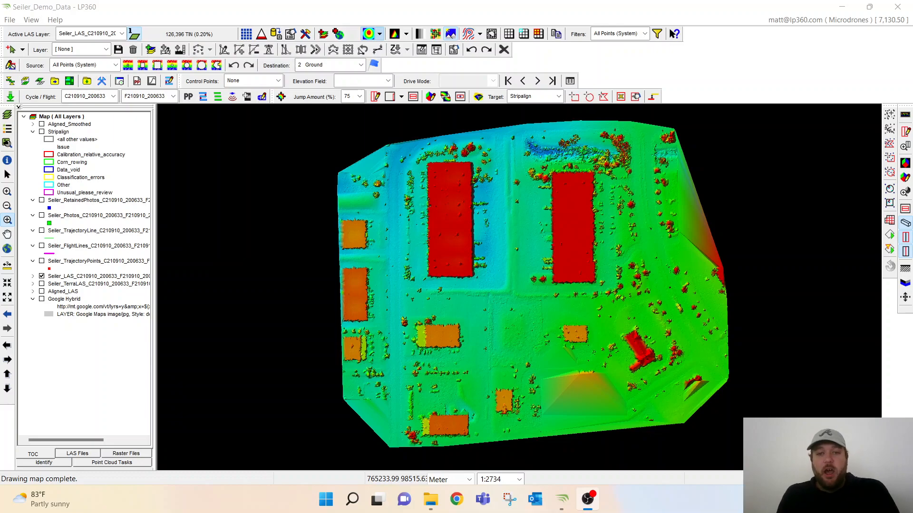
# Step: Start an ASCII XYZ+ import with Shapefiles as output format and add the Control_PNEZD_SPC-WISouth_Meters file as the source
pyautogui.click(3, 21)
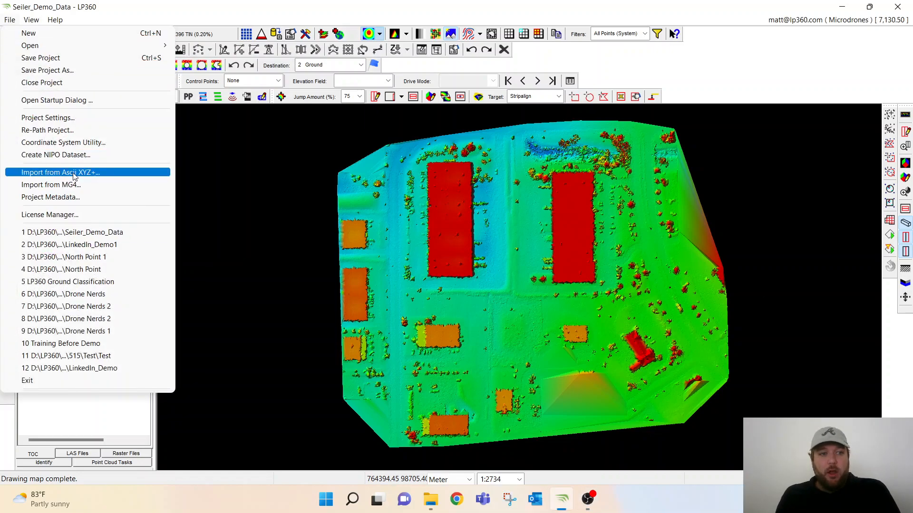
pyautogui.click(73, 173)
pyautogui.click(428, 134)
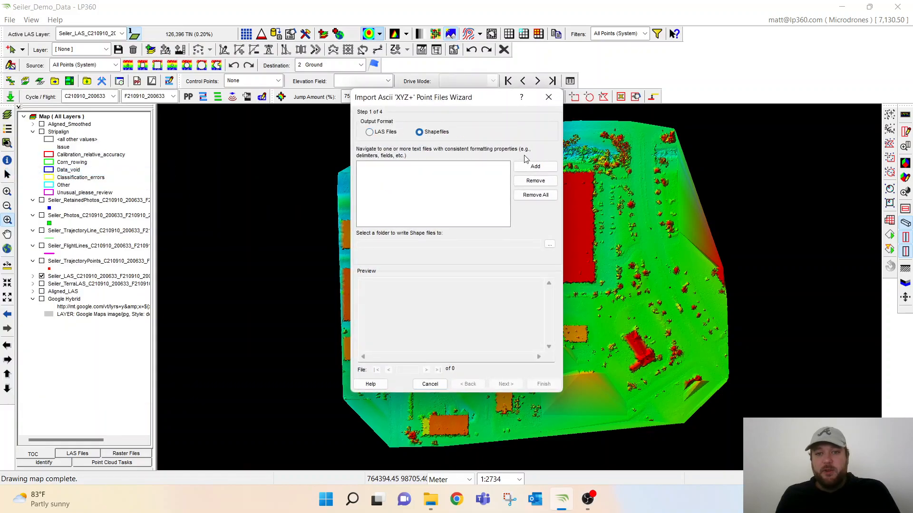
pyautogui.click(538, 170)
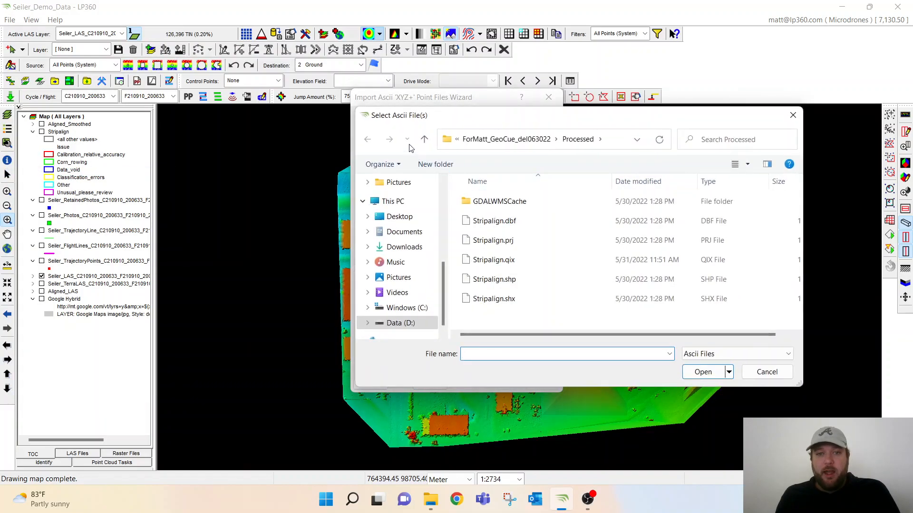
pyautogui.click(424, 138)
pyautogui.click(523, 259)
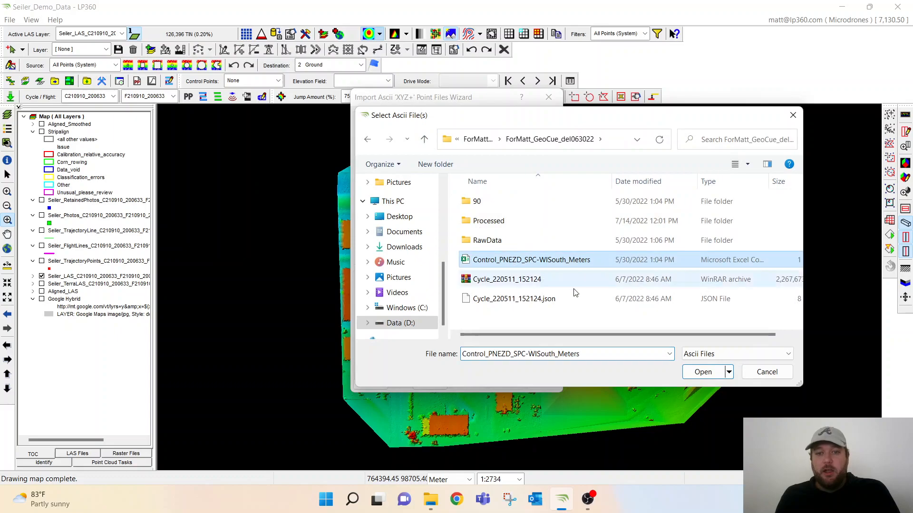
pyautogui.click(700, 372)
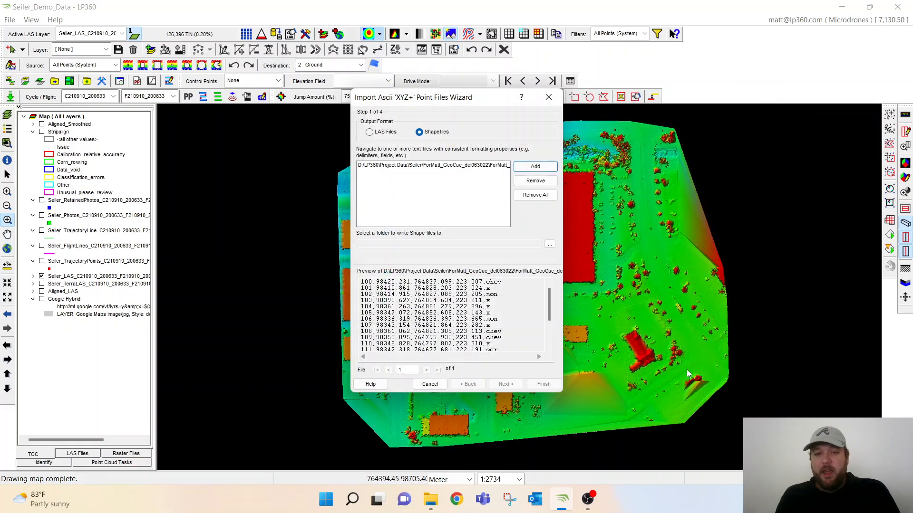
# Step: Set Processed as the shapefile output folder and define the source file as delimited by commas
pyautogui.click(550, 245)
pyautogui.click(510, 228)
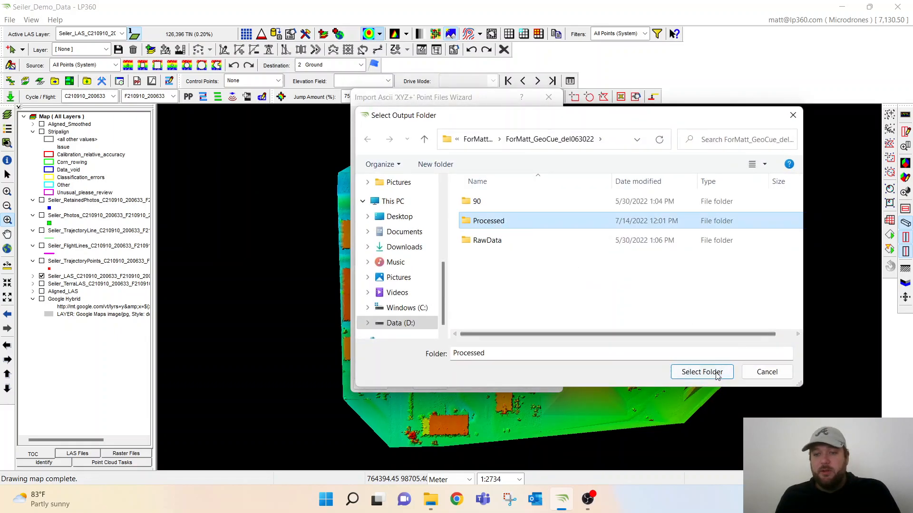
pyautogui.click(701, 372)
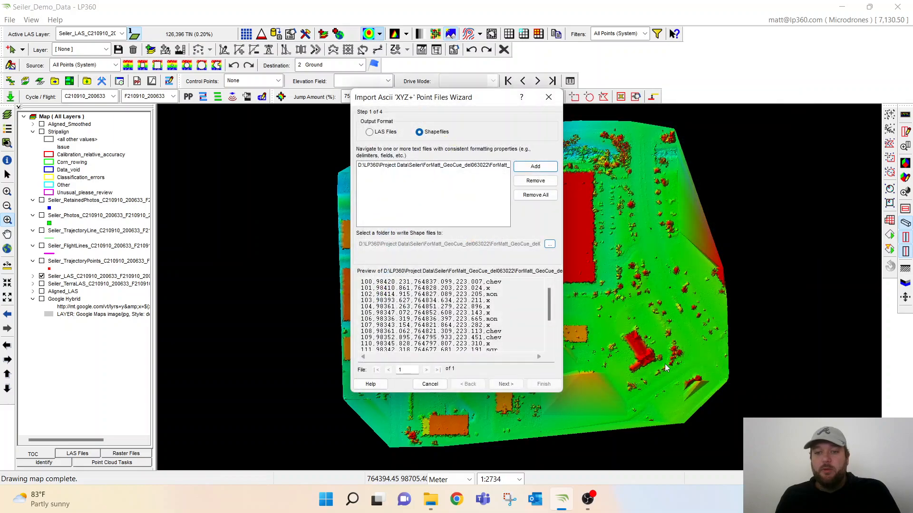
pyautogui.click(509, 384)
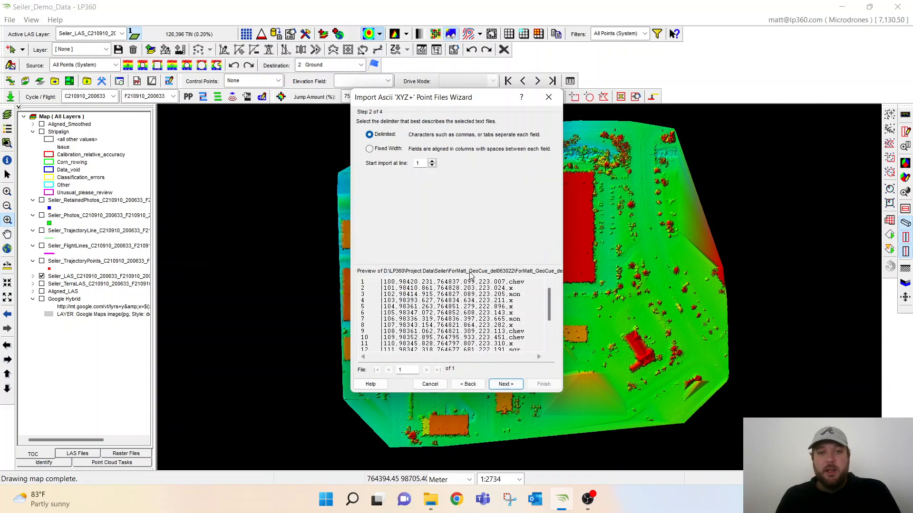
pyautogui.click(509, 384)
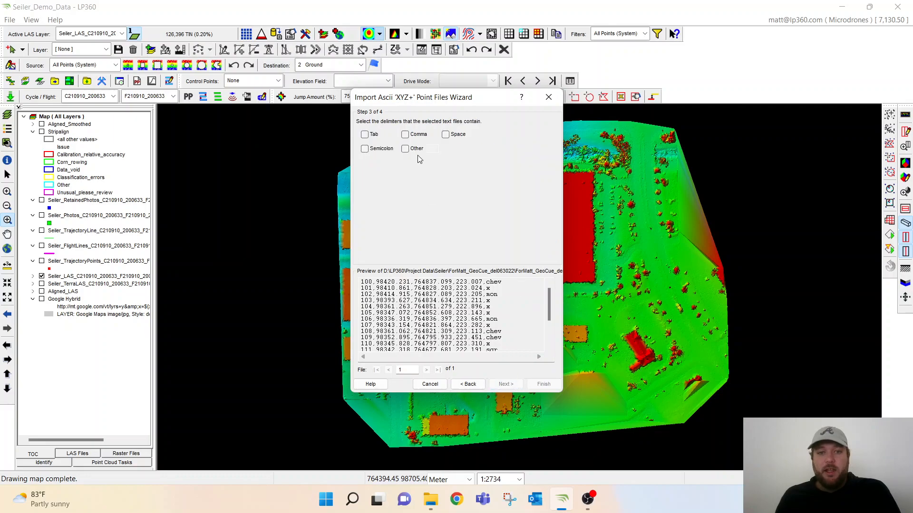
pyautogui.click(405, 135)
pyautogui.click(505, 385)
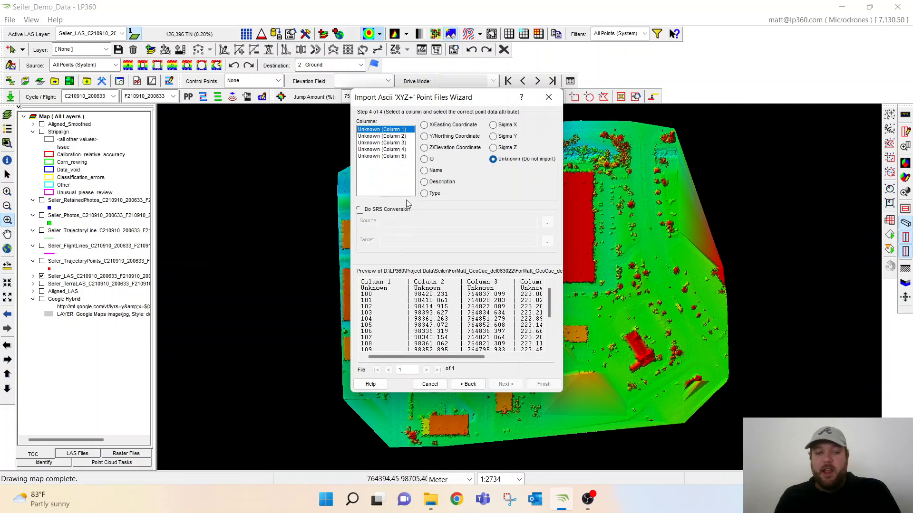
# Step: Assign columns 1 to 5 as ID, Y/Northing, X/Easting, Z/Elevation and Description, and complete the control point import
pyautogui.click(424, 159)
pyautogui.click(397, 136)
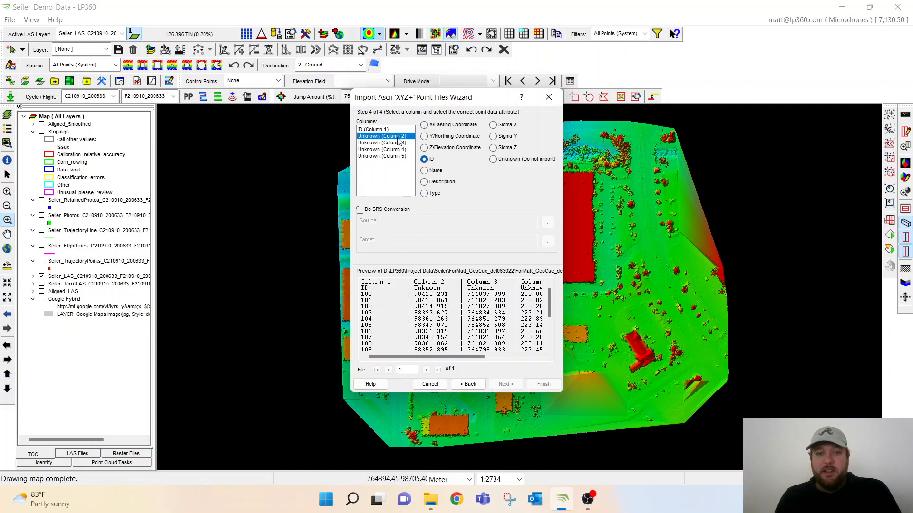
pyautogui.click(424, 136)
pyautogui.click(401, 143)
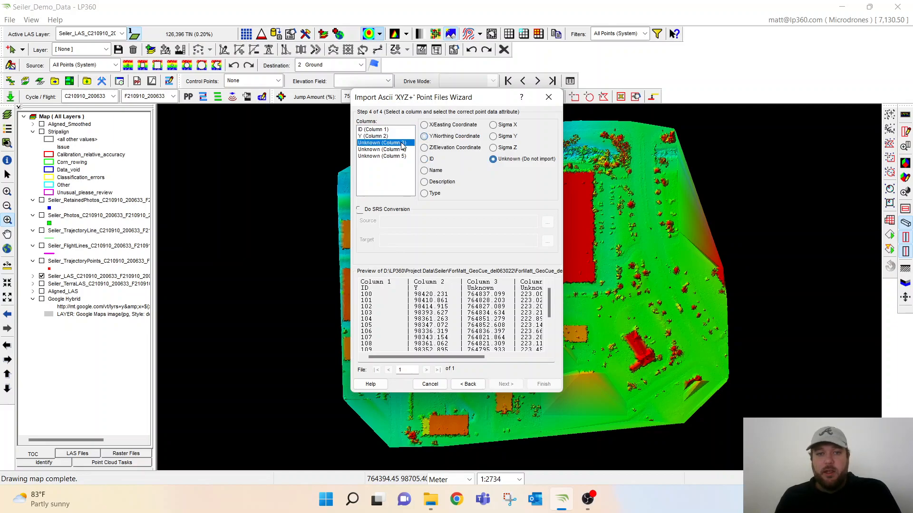
pyautogui.click(424, 125)
pyautogui.click(398, 150)
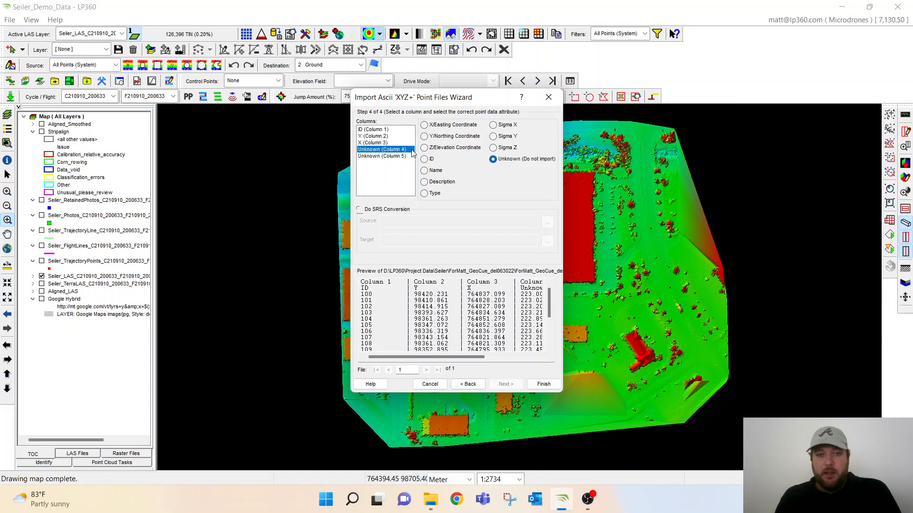
pyautogui.click(424, 148)
pyautogui.click(394, 157)
pyautogui.click(424, 182)
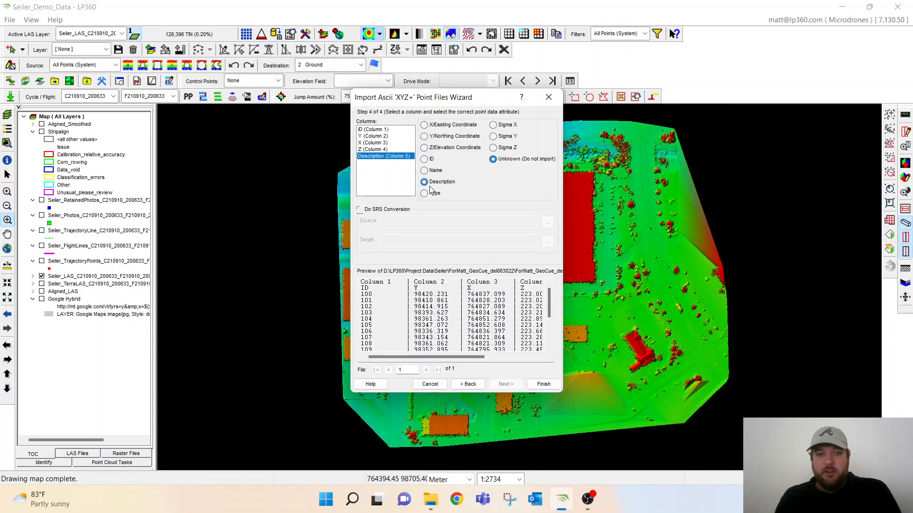
pyautogui.click(544, 384)
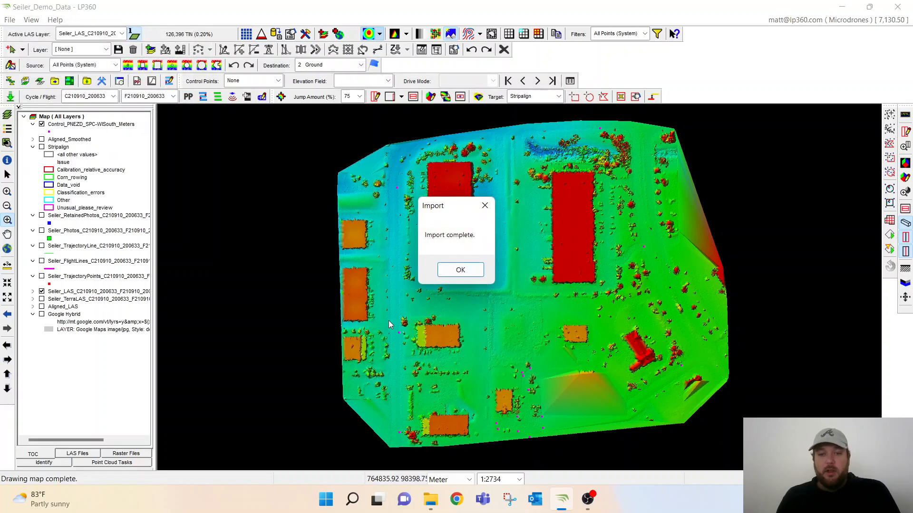
pyautogui.click(460, 270)
# Step: Set the symbol size of the imported Control_PNEZD_SPC-WISouth_Meters layer to 9.0
pyautogui.doubleClick(78, 125)
pyautogui.click(74, 96)
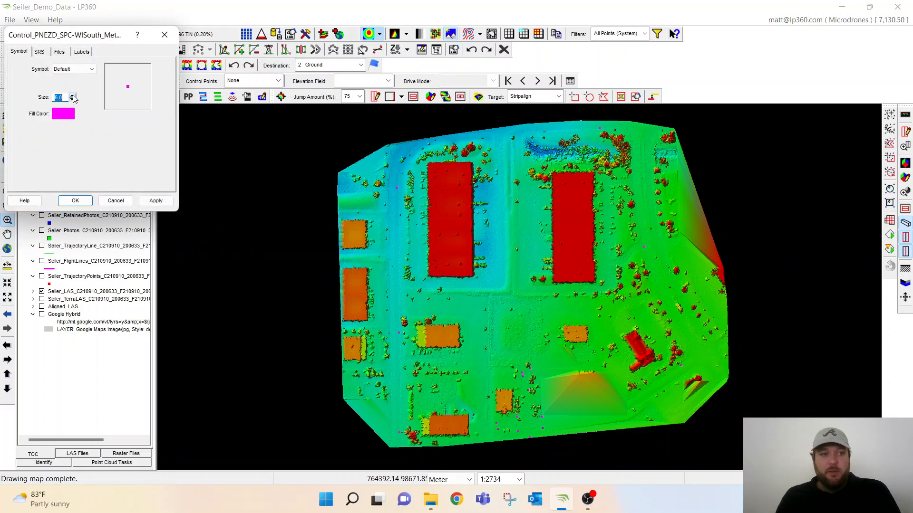
pyautogui.click(73, 95)
pyautogui.click(73, 95)
pyautogui.click(73, 96)
pyautogui.click(156, 201)
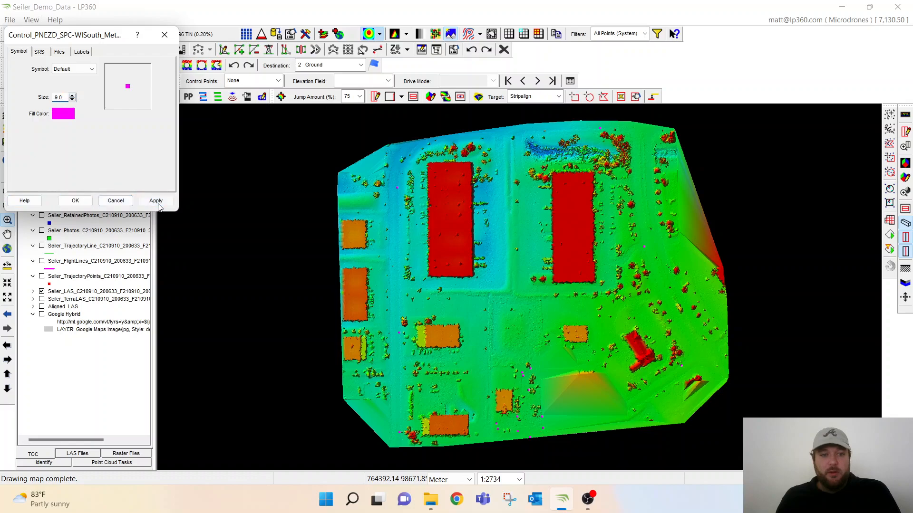
# Step: Change the control point symbols' fill color to yellow and close the layer properties
pyautogui.click(68, 114)
pyautogui.click(52, 74)
pyautogui.click(56, 205)
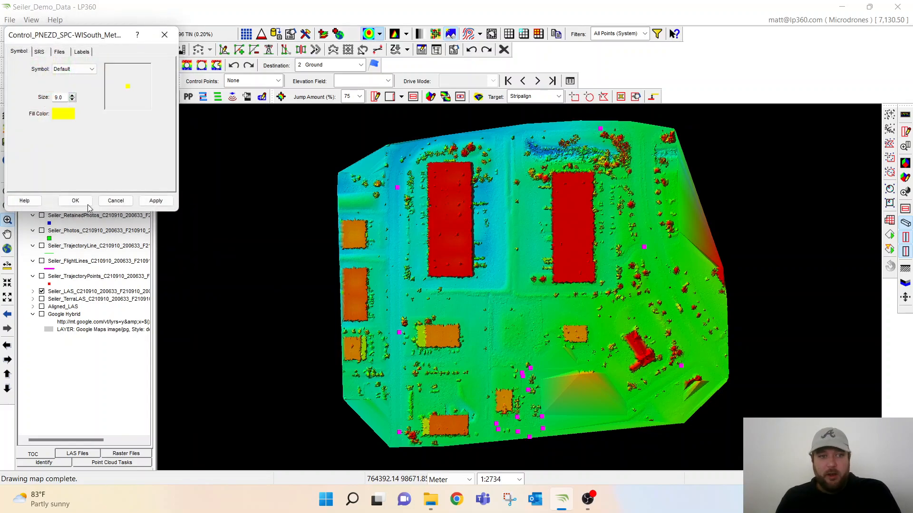
pyautogui.click(156, 200)
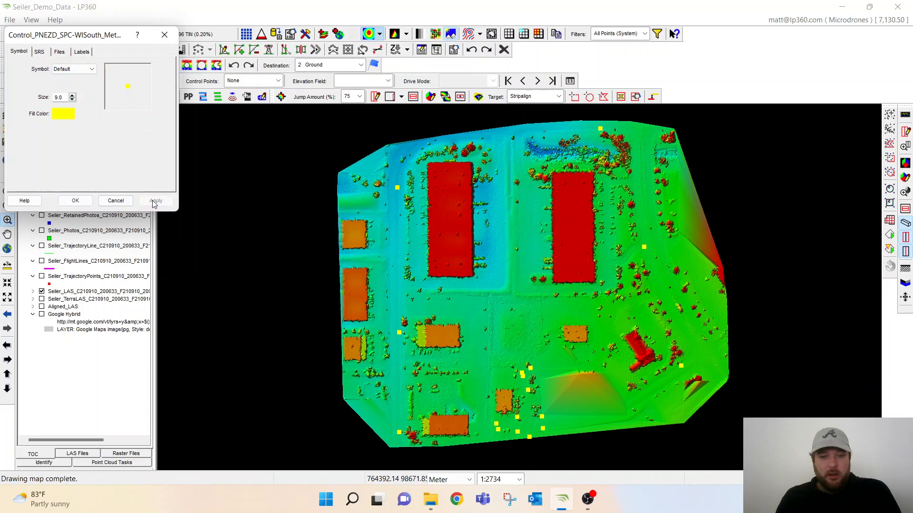
pyautogui.click(164, 36)
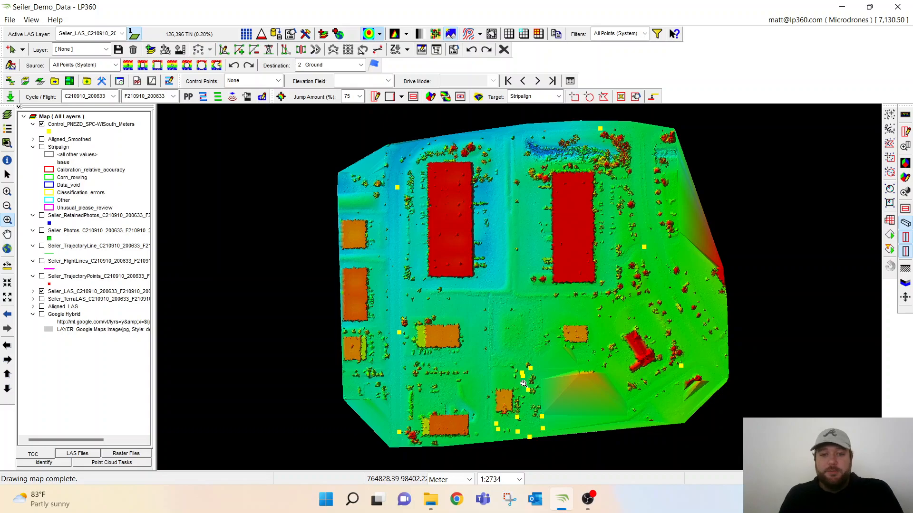
# Step: Choose Control_PNEZD_SPC-WISouth_Meters as the control points layer and open the Control Points Report
pyautogui.scroll(2, 523, 383)
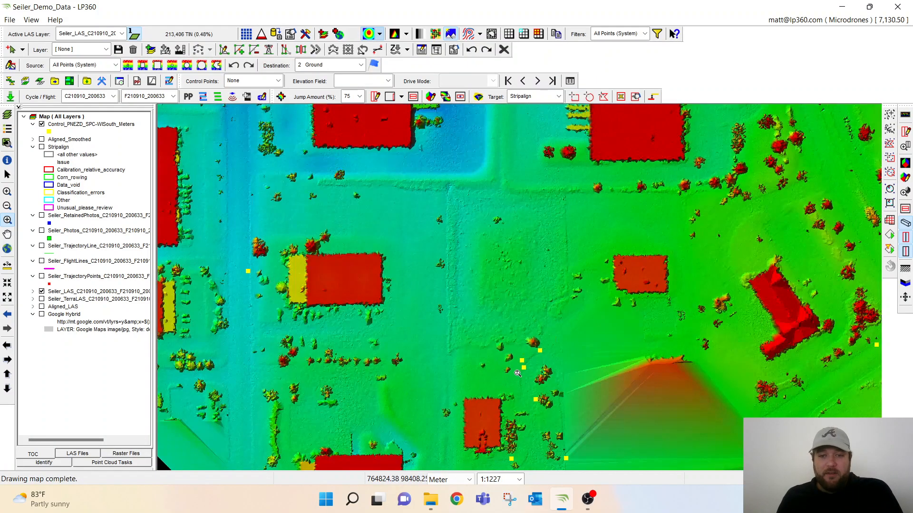
pyautogui.scroll(1, 518, 374)
pyautogui.moveTo(519, 356); pyautogui.dragTo(487, 207, button='middle')
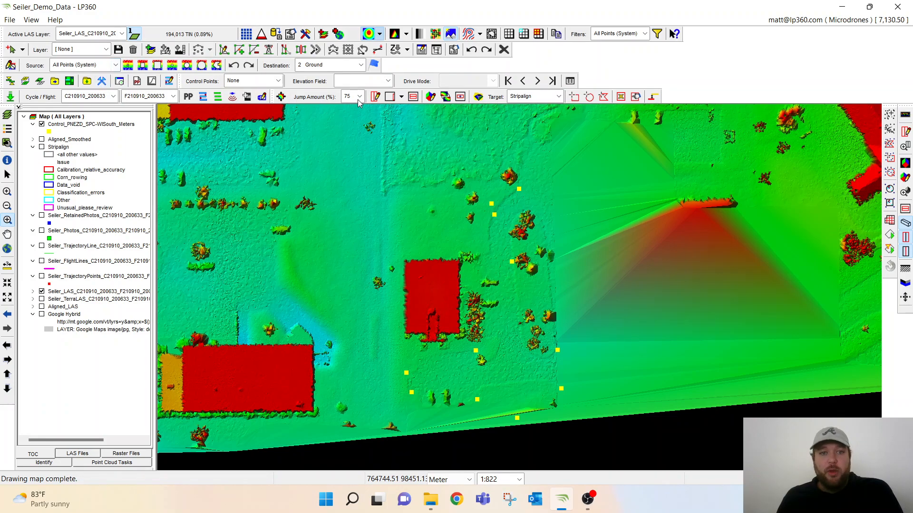
pyautogui.click(275, 81)
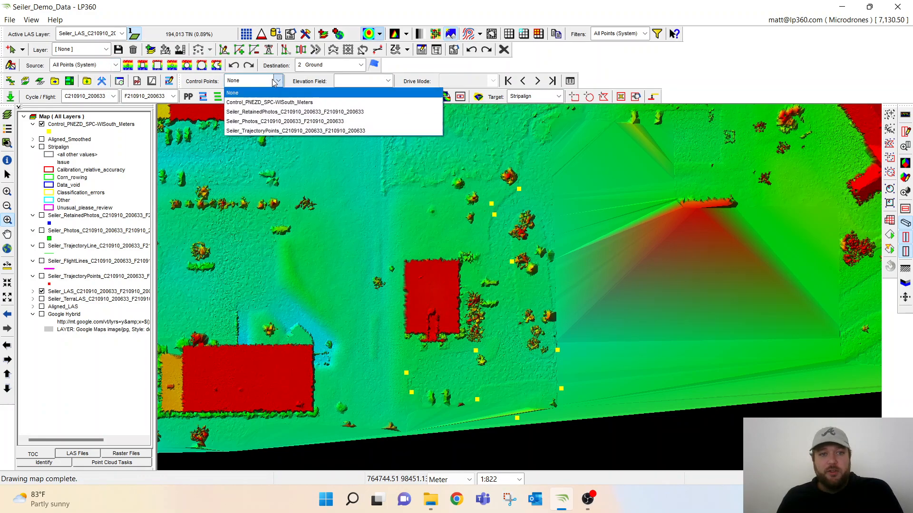
pyautogui.click(269, 102)
pyautogui.click(570, 82)
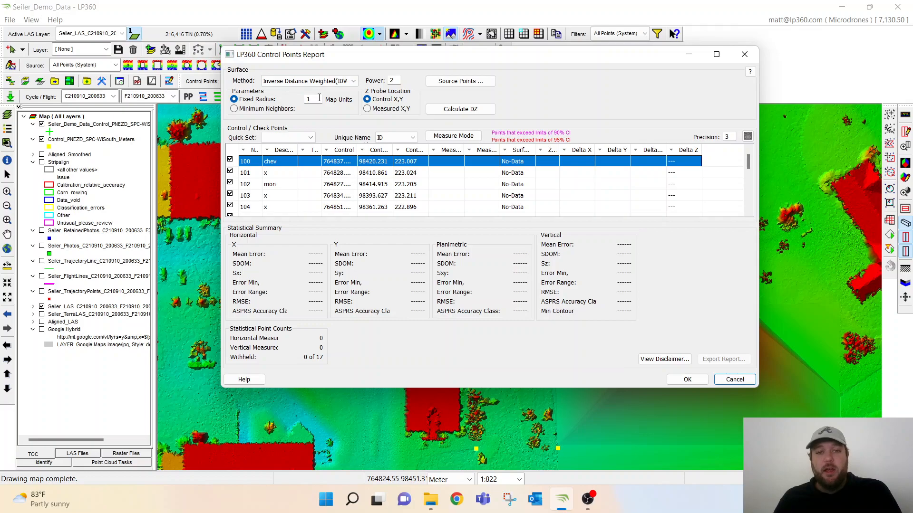
# Step: Calculate DZ for the control points with a fixed radius of 1 map unit and dismiss the report errors
pyautogui.click(454, 111)
pyautogui.click(594, 286)
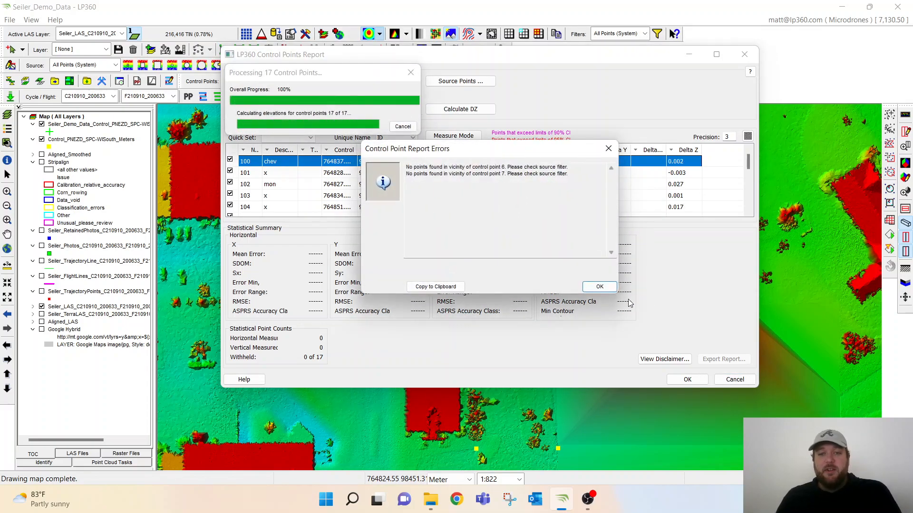
pyautogui.click(597, 288)
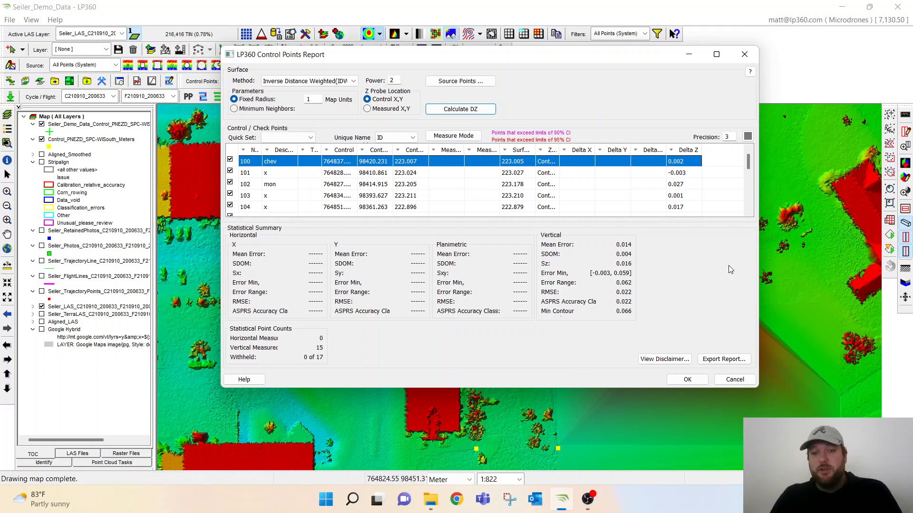
# Step: Review each control point's Delta Z and the vertical statistics, and close the report, saving the control point measurements
pyautogui.scroll(-2, 584, 190)
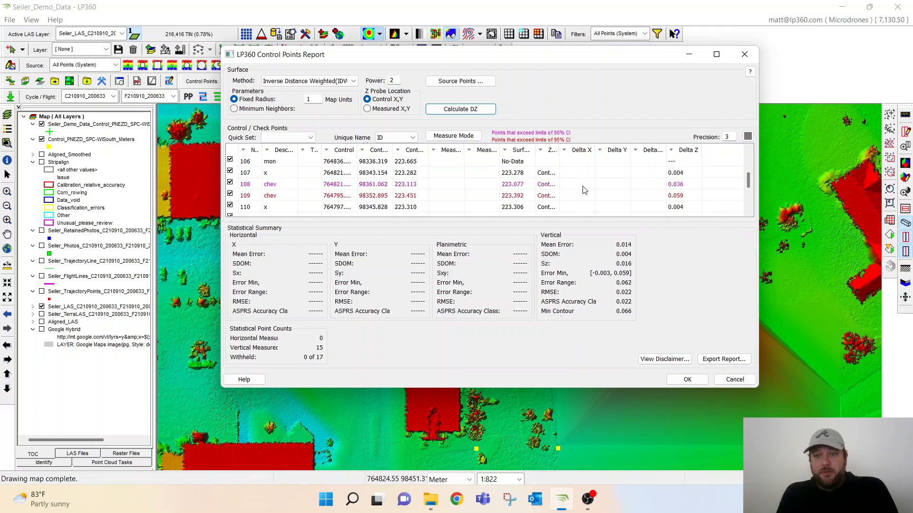
pyautogui.scroll(1, 585, 189)
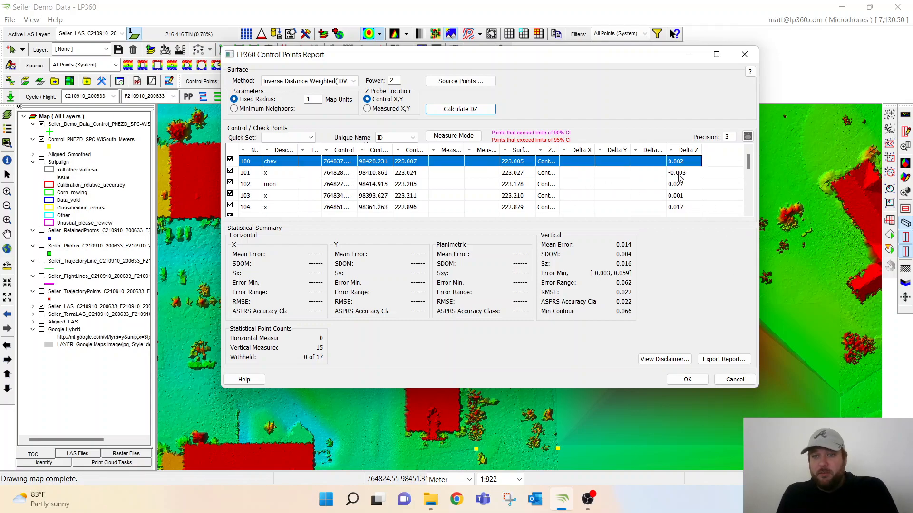
pyautogui.scroll(-1, 647, 177)
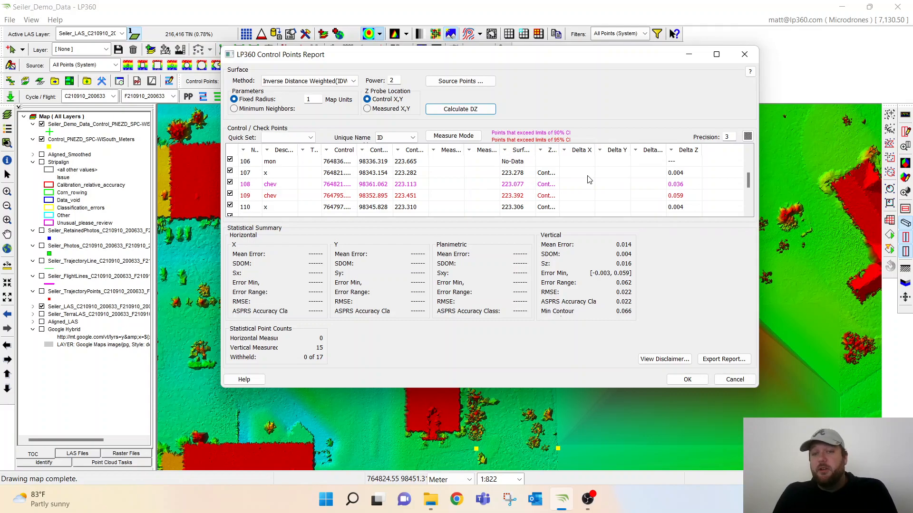
pyautogui.scroll(-2, 588, 179)
pyautogui.scroll(2, 588, 179)
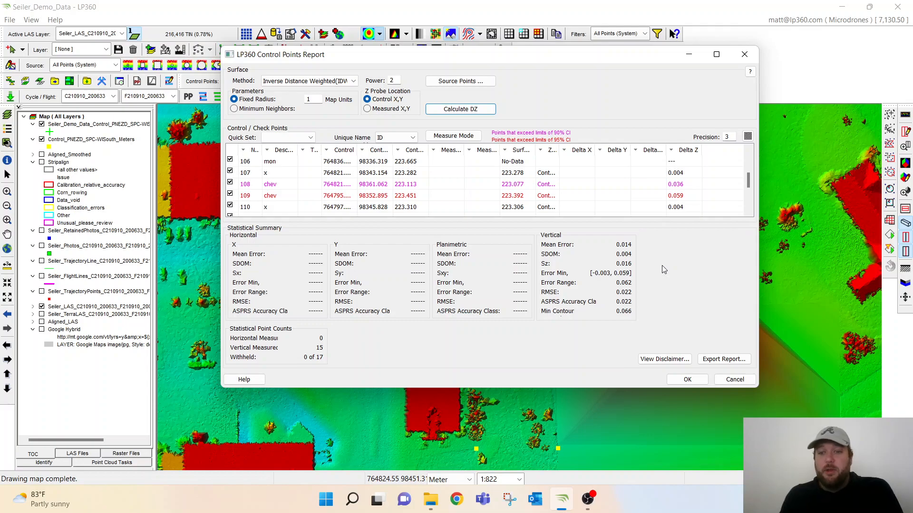
pyautogui.click(735, 380)
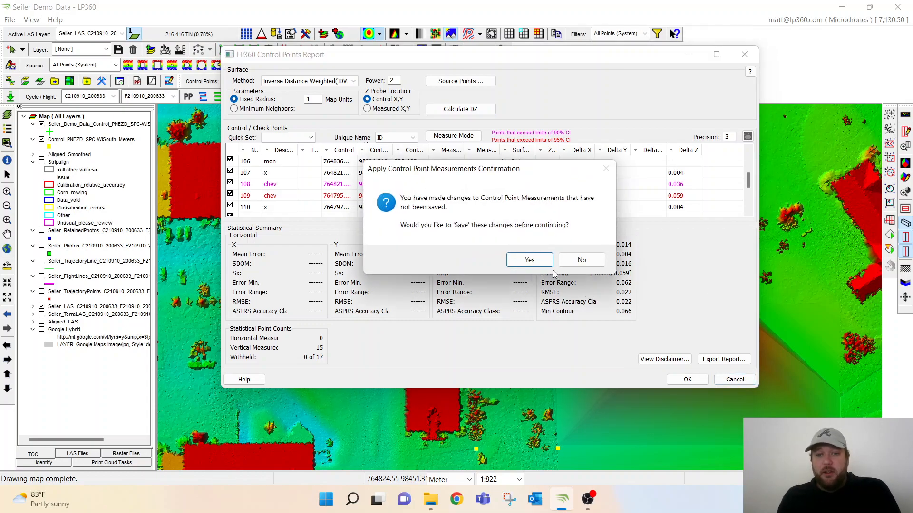
pyautogui.click(529, 260)
# Step: Make Aligned_Smoothed the active LAS layer and open the Control Points Report for it
pyautogui.scroll(-2, 552, 254)
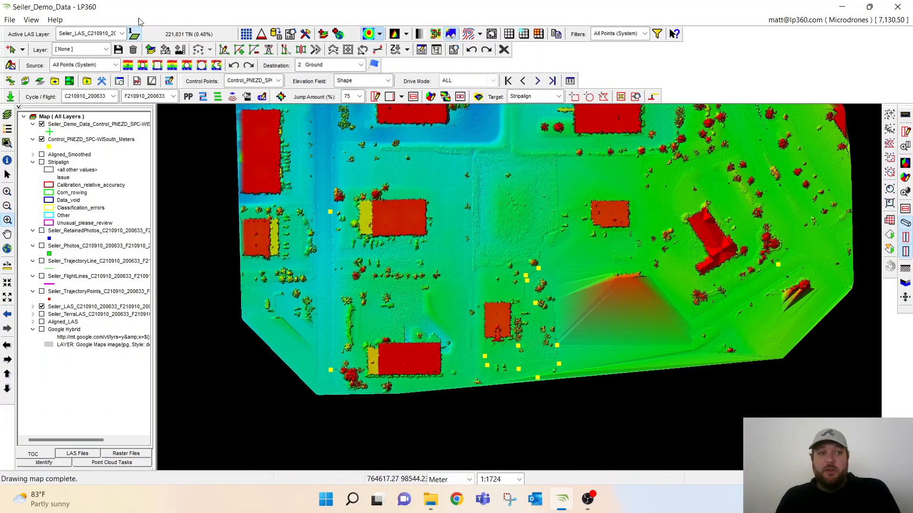
pyautogui.click(122, 33)
pyautogui.click(109, 46)
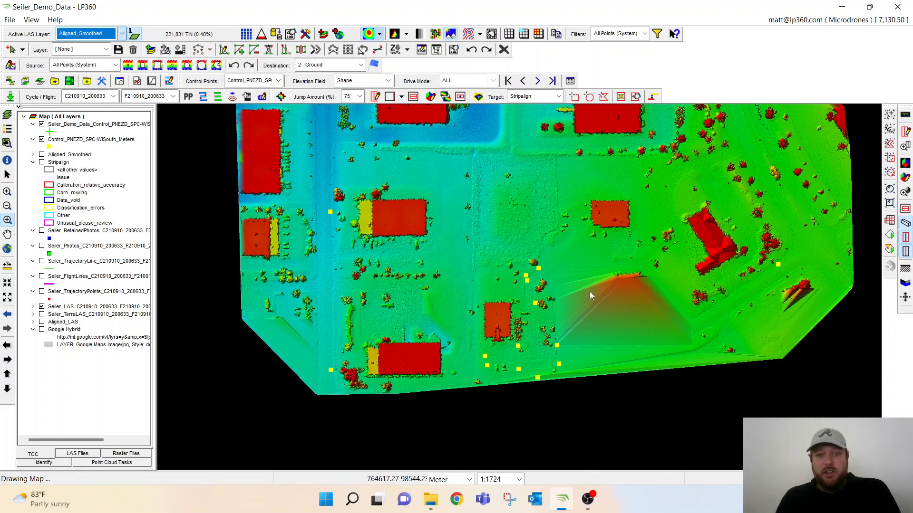
pyautogui.click(481, 409)
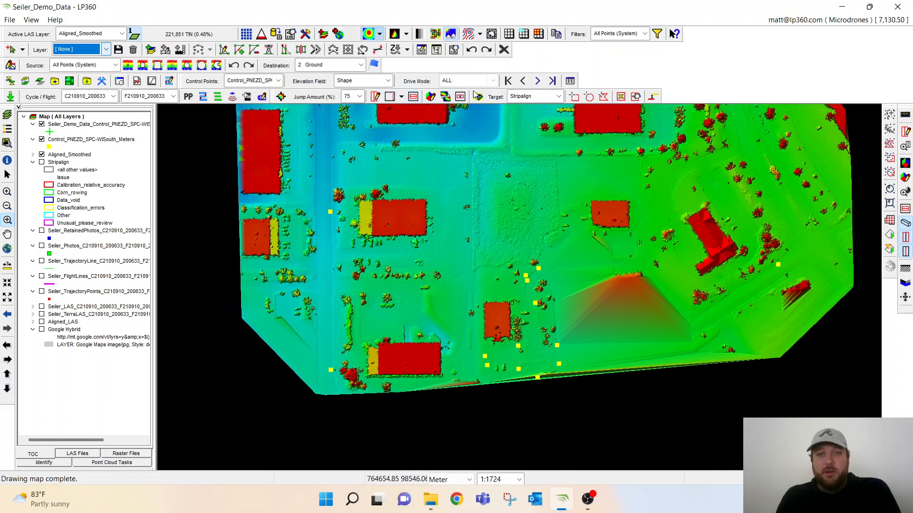
pyautogui.click(570, 81)
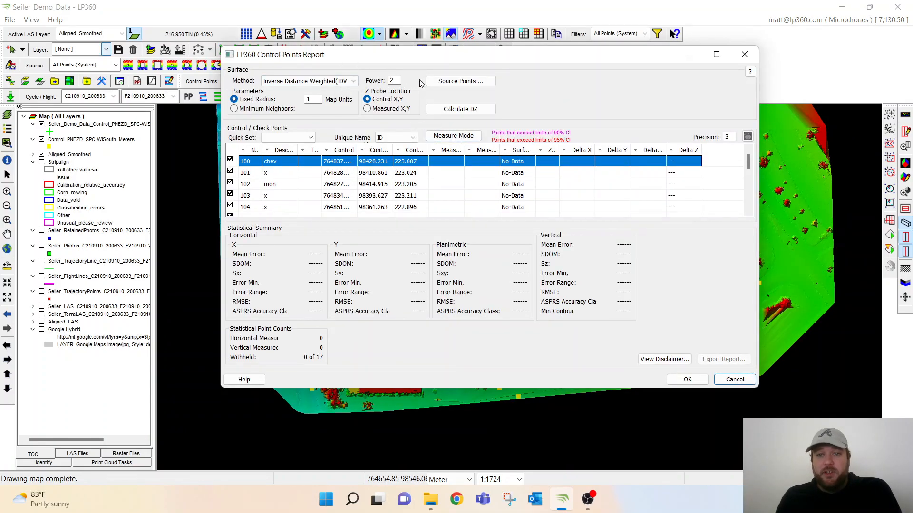
# Step: Calculate DZ for the control points against Aligned_Smoothed, review the Delta Z values and vertical statistics, and close the report
pyautogui.click(462, 111)
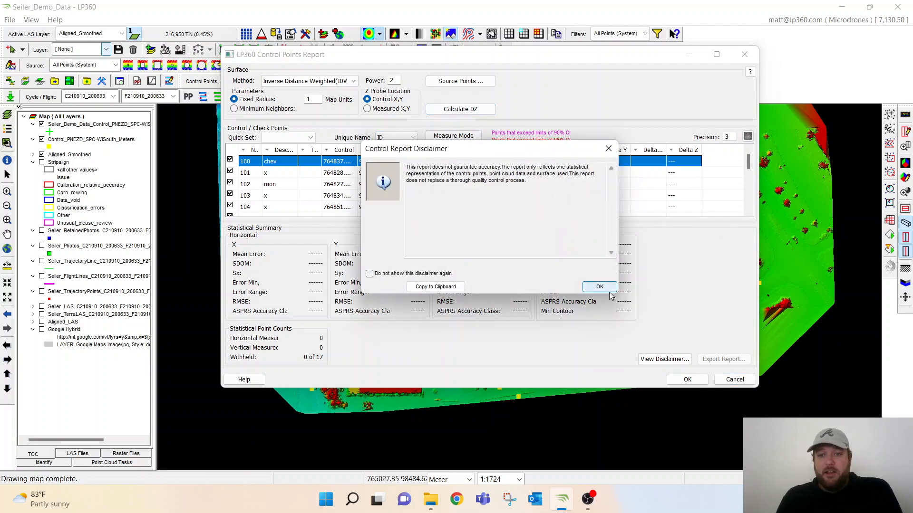
pyautogui.click(603, 284)
pyautogui.click(594, 289)
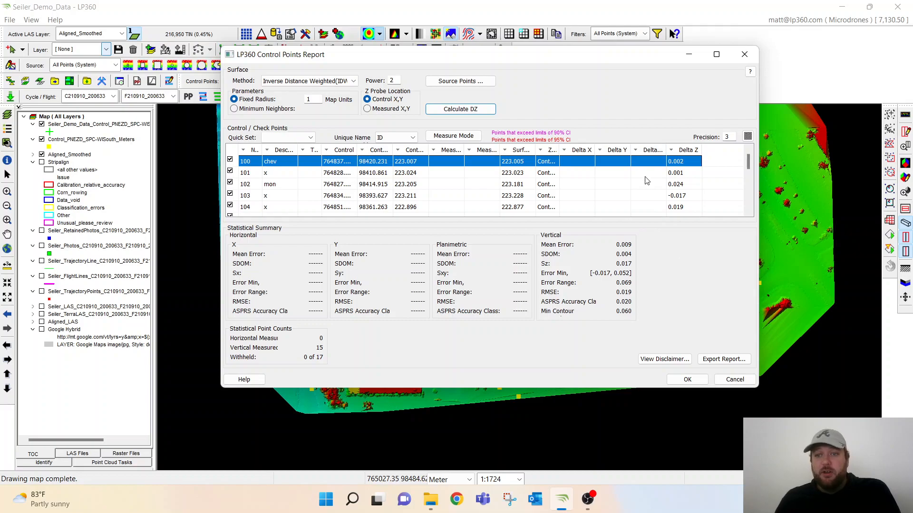
pyautogui.scroll(-3, 648, 172)
pyautogui.scroll(3, 647, 182)
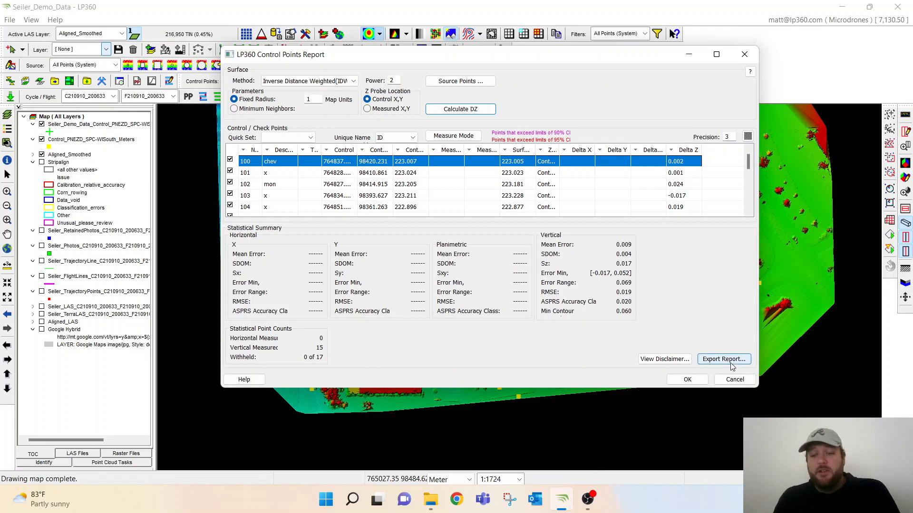
pyautogui.click(736, 381)
pyautogui.click(579, 259)
# Step: Choose the point cloud task 18 - TV - Debias Z
pyautogui.click(119, 463)
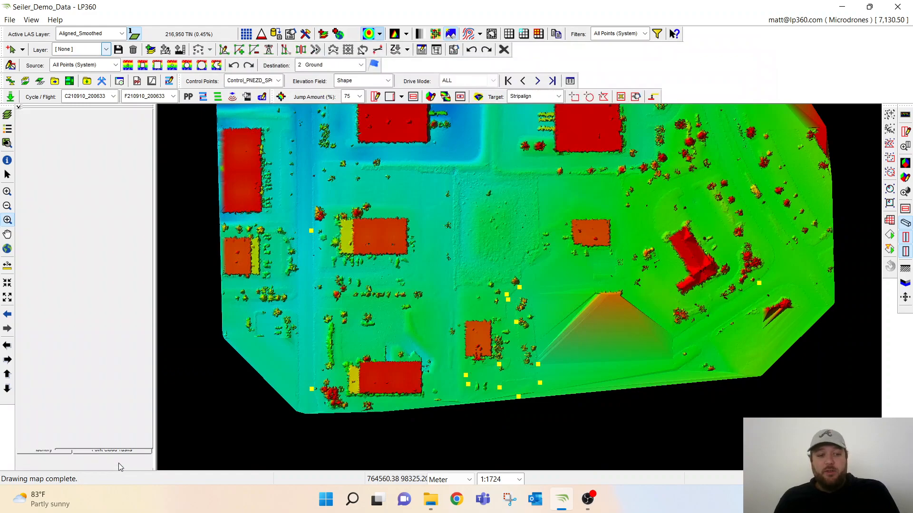
pyautogui.click(97, 137)
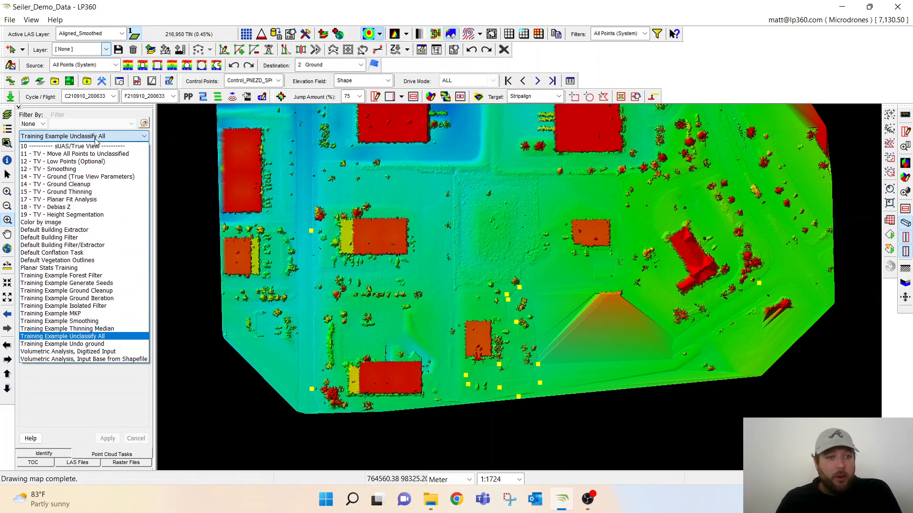
pyautogui.click(74, 208)
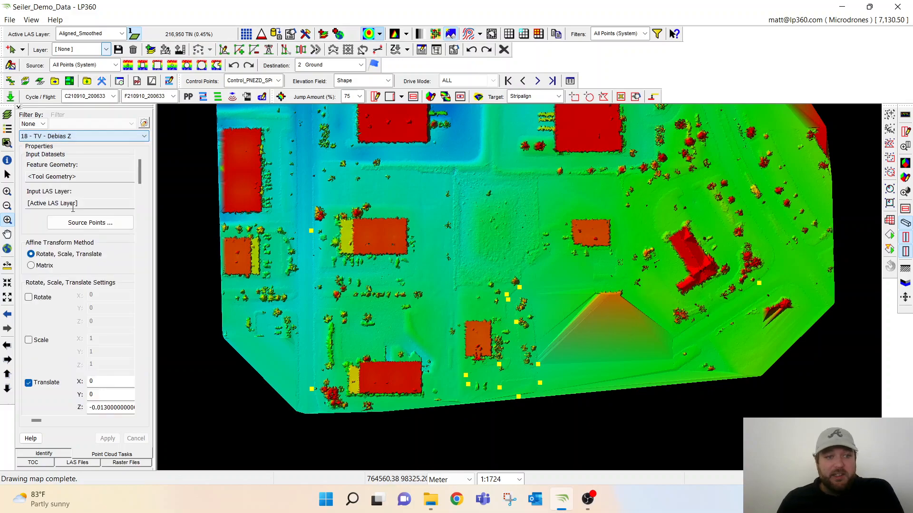
# Step: Set the Debias Z task's Z translation to 0.009 and apply the setting
pyautogui.doubleClick(113, 407)
pyautogui.write('-0')
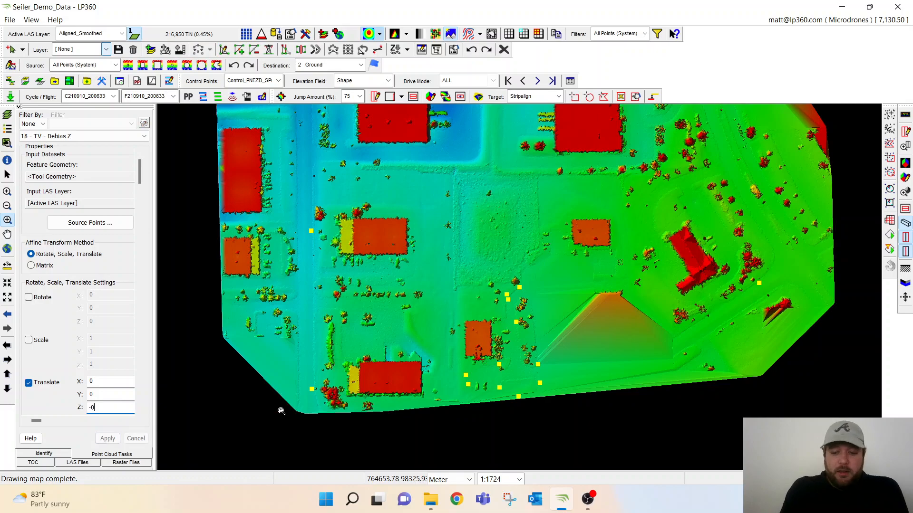
pyautogui.write('.009')
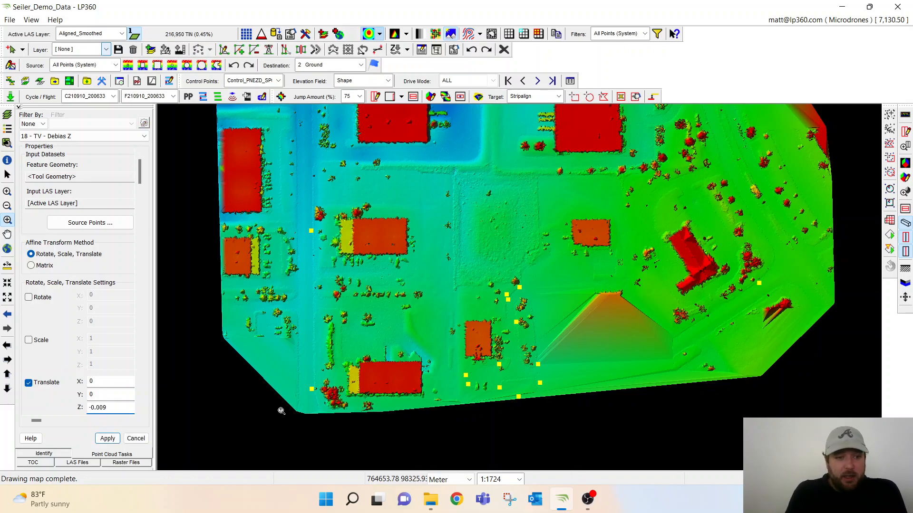
pyautogui.press('BackSpace')
pyautogui.press('BackSpace')
pyautogui.press('BackSpace')
pyautogui.press('BackSpace')
pyautogui.press('BackSpace')
pyautogui.press('BackSpace')
pyautogui.write('0.009')
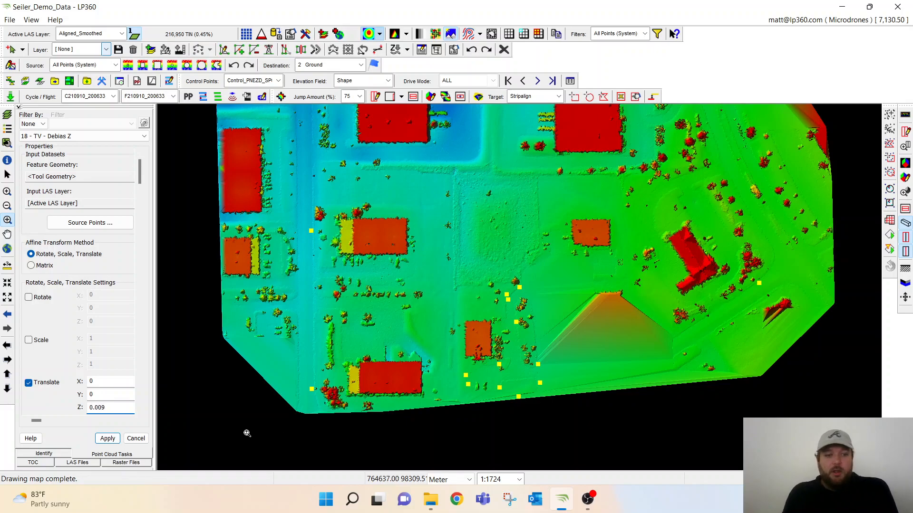
pyautogui.click(107, 438)
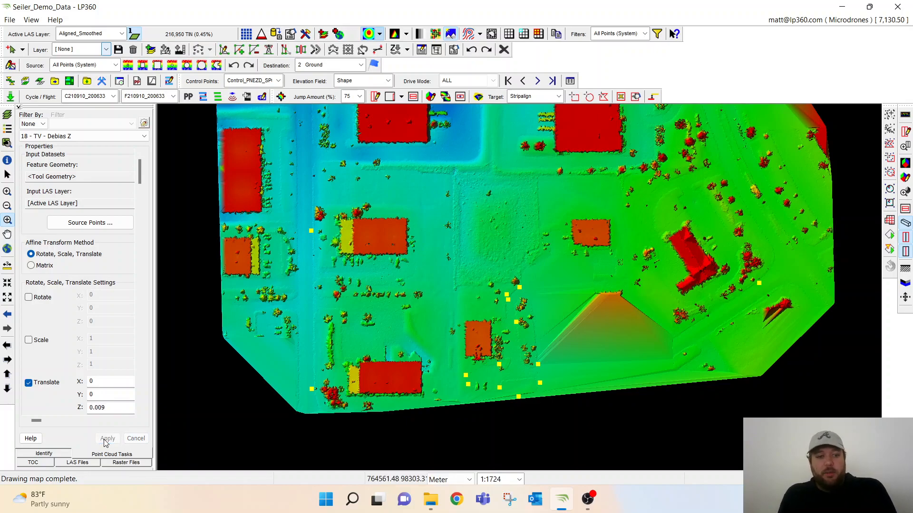
# Step: Run the Debias Z task on the active Aligned_Smoothed layer and dismiss the completion message
pyautogui.click(890, 223)
pyautogui.click(503, 293)
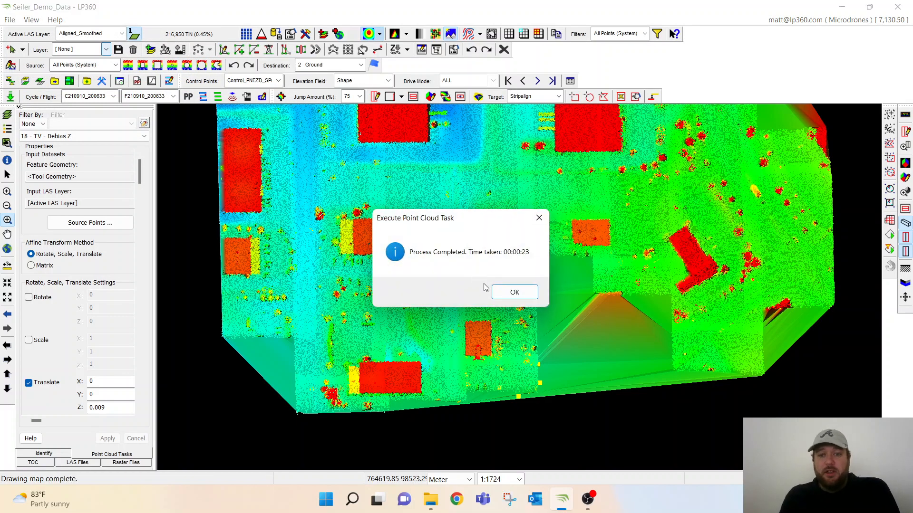
pyautogui.click(511, 291)
# Step: Hide the Aligned_Smoothed layer in the table of contents and make LAS Layer_1 the active LAS layer
pyautogui.click(48, 463)
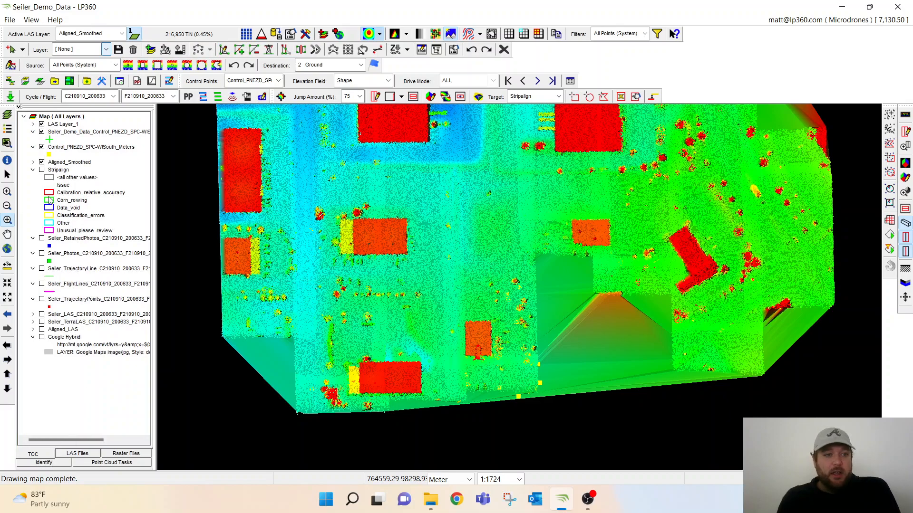
pyautogui.click(42, 162)
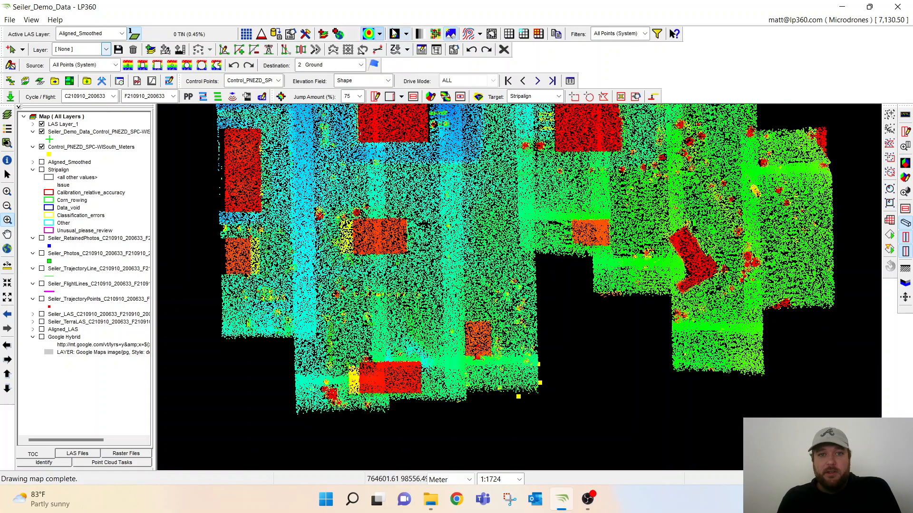
pyautogui.click(406, 50)
pyautogui.click(405, 55)
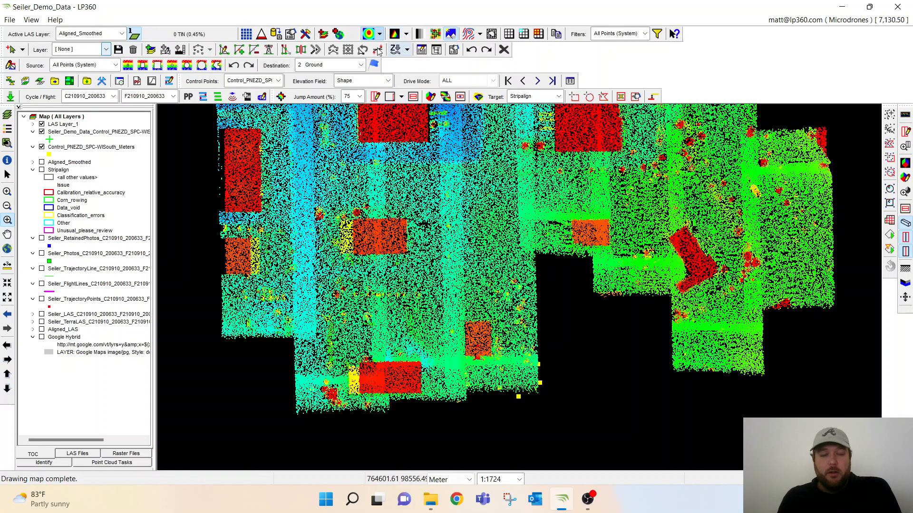
pyautogui.click(121, 33)
pyautogui.click(118, 45)
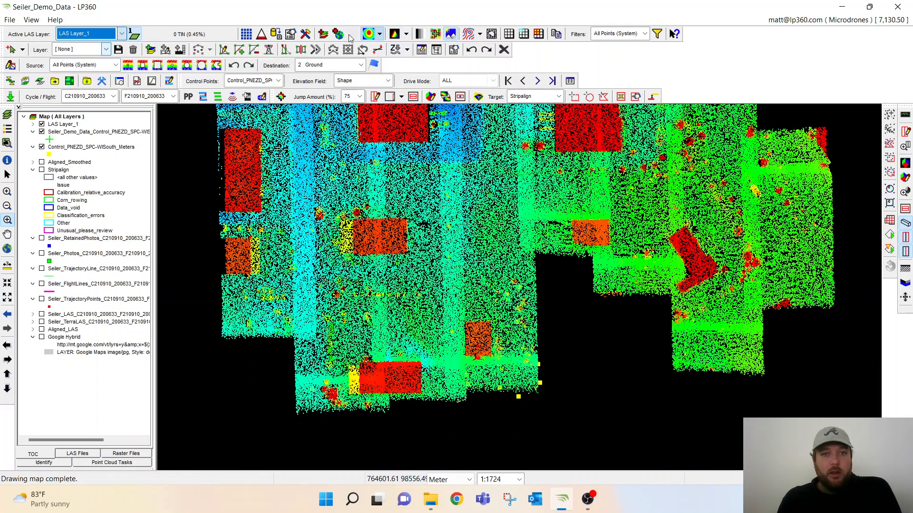
# Step: Display LAS Layer_1 as a shaded TIN surface and open the Control Points Report for it
pyautogui.click(407, 49)
pyautogui.click(408, 52)
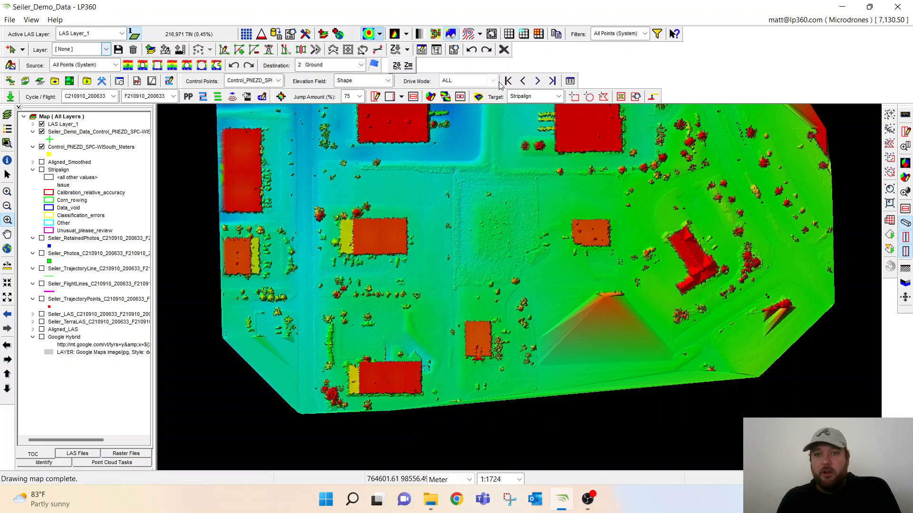
pyautogui.click(570, 81)
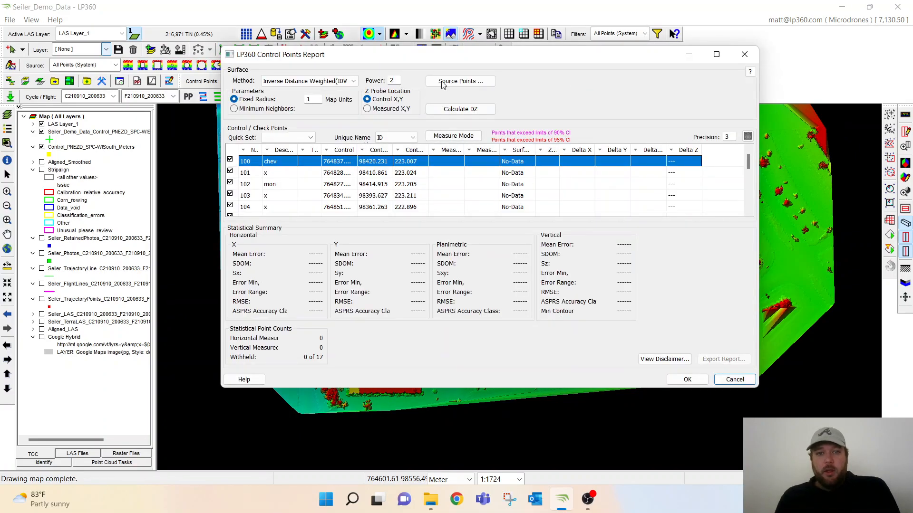
# Step: Calculate DZ for the control points against LAS Layer_1 and review each point's Delta Z and the vertical statistics
pyautogui.click(461, 109)
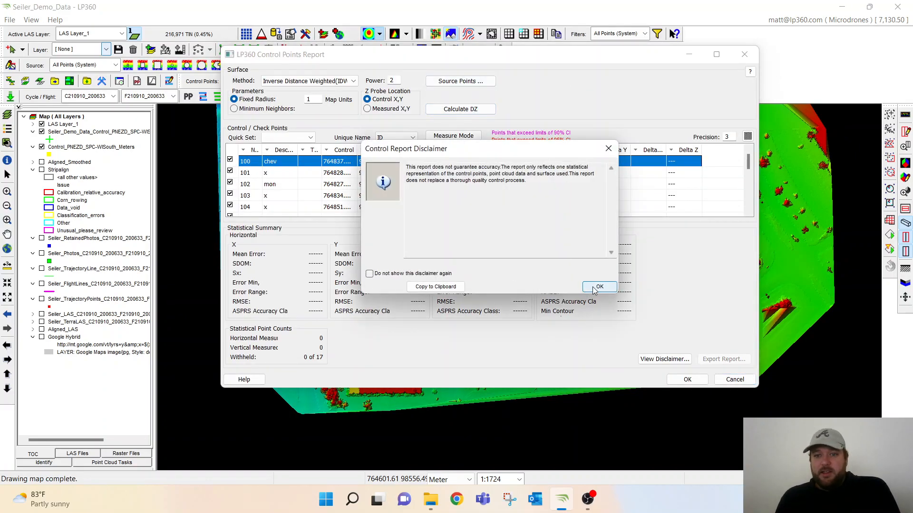
pyautogui.click(599, 286)
pyautogui.click(599, 287)
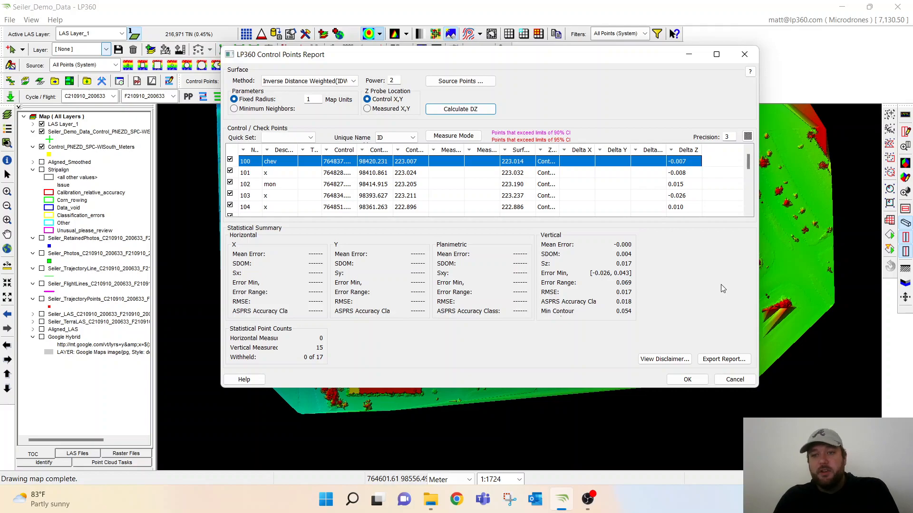
pyautogui.scroll(-3, 627, 182)
pyautogui.scroll(-1, 626, 182)
pyautogui.scroll(4, 622, 194)
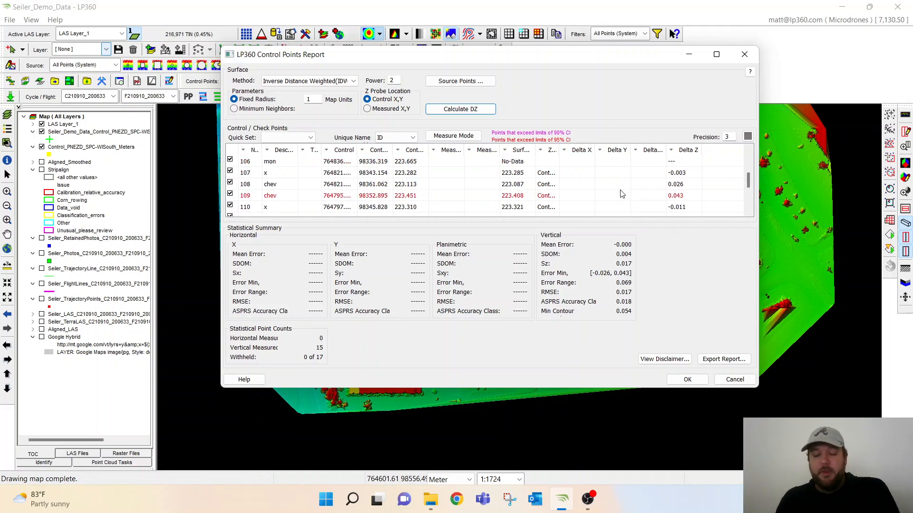